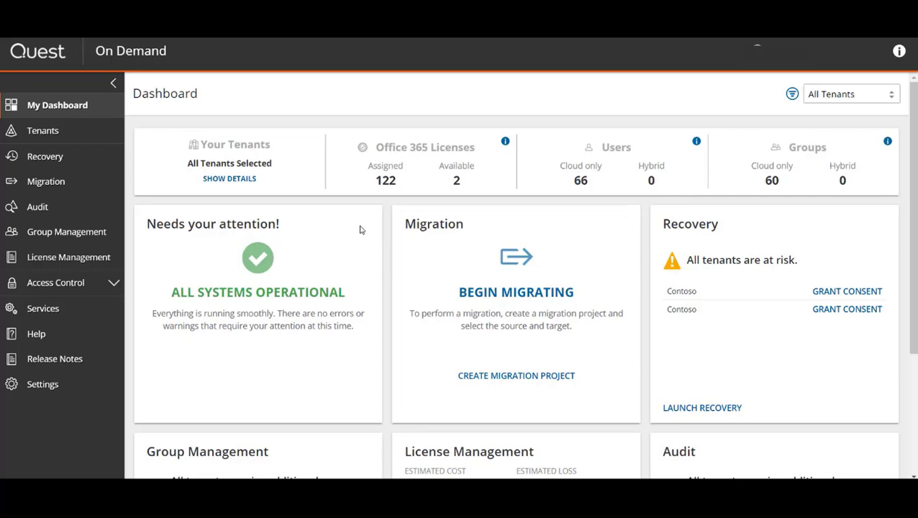
Check that both Contoso tenants show consent granted, then go to the empty Migration area.
left_click(77, 132)
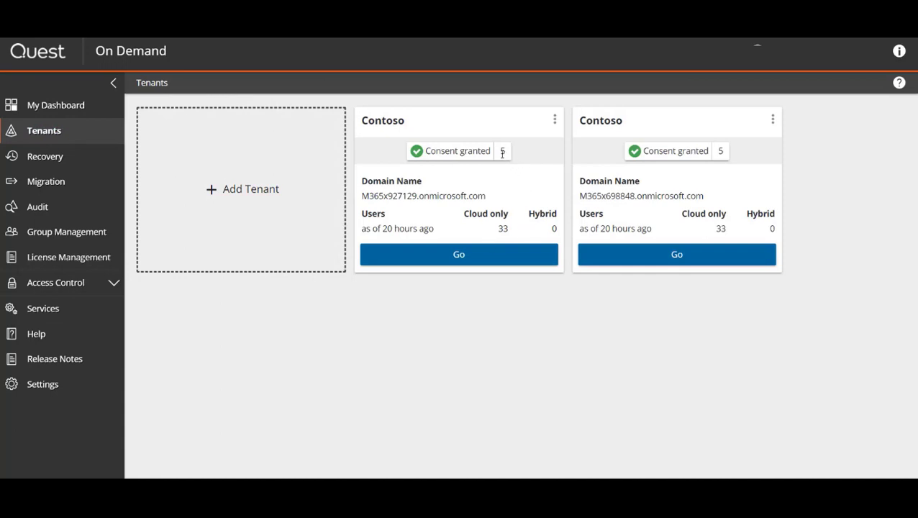
left_click(68, 189)
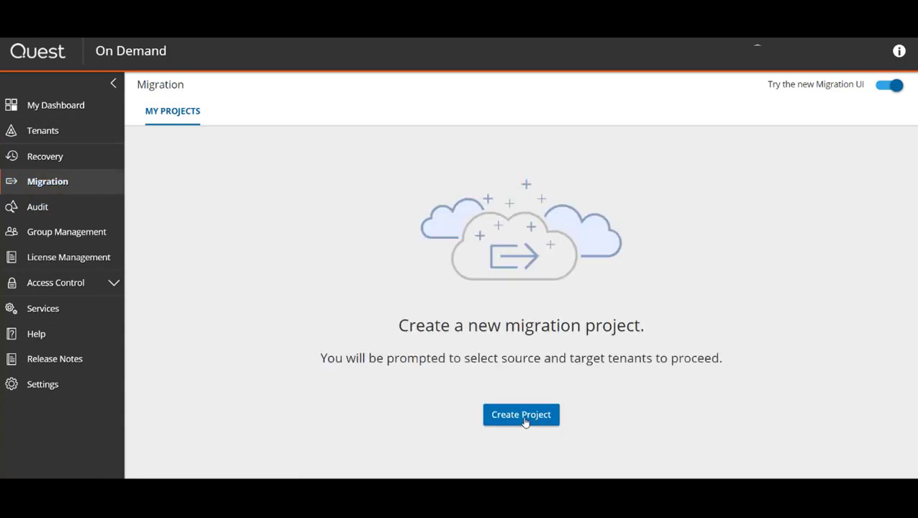
Start a new project with the first Contoso tenant as source and the second as target.
left_click(525, 420)
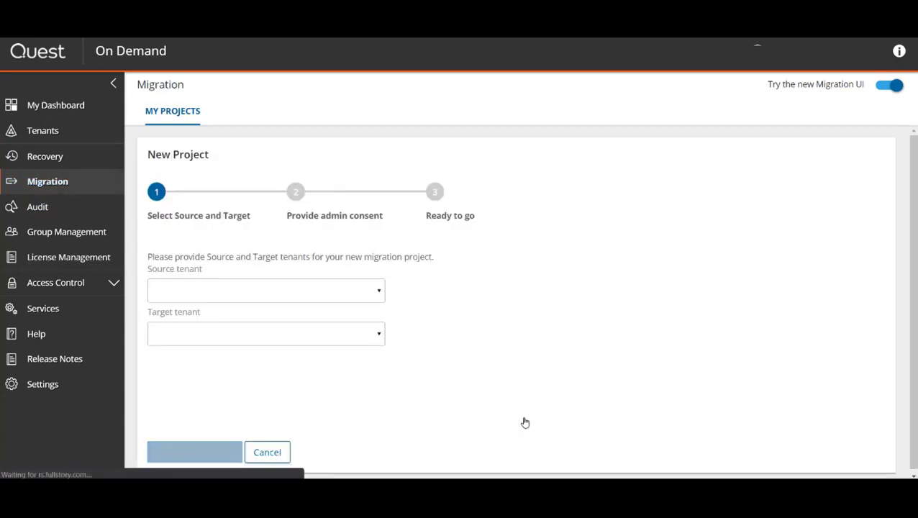
left_click(369, 294)
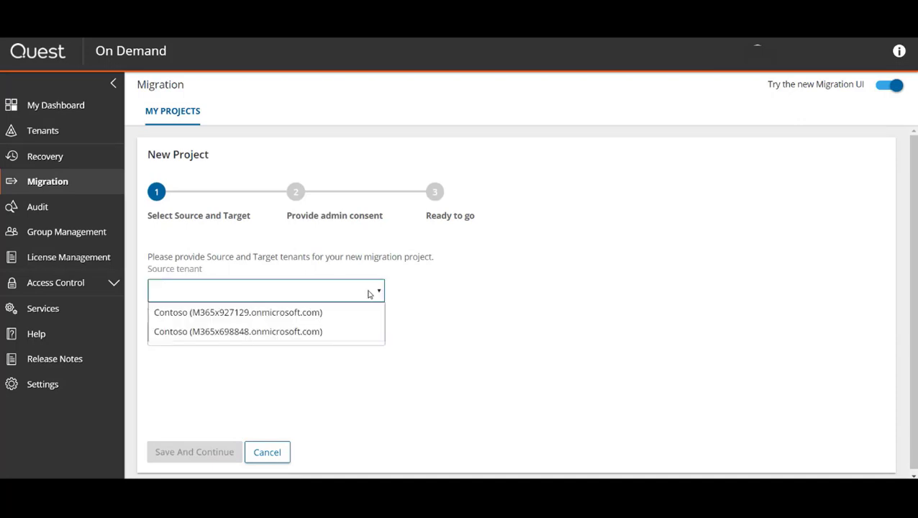
left_click(343, 312)
left_click(373, 334)
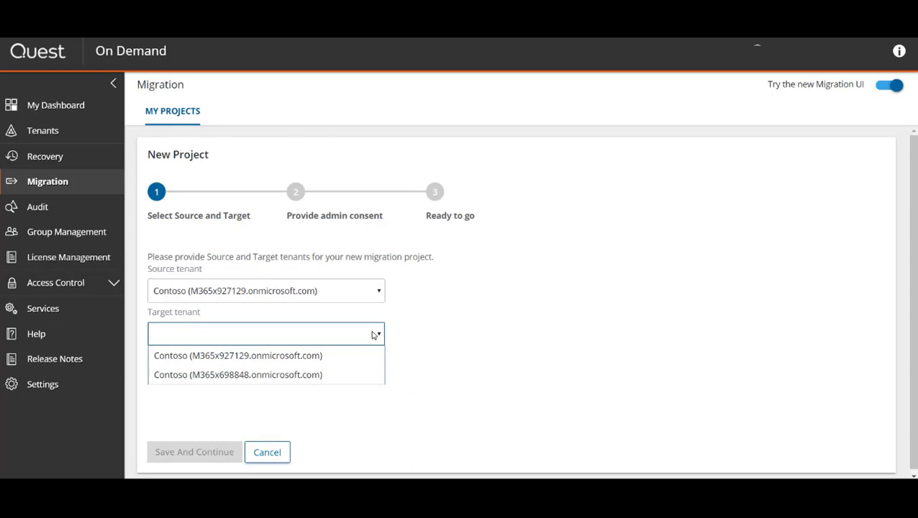
left_click(314, 375)
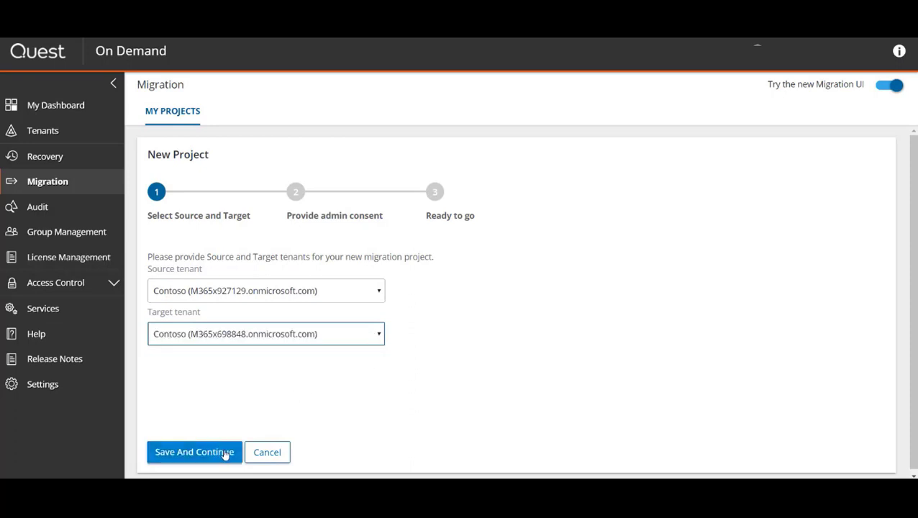
Save the tenants, accept the granted consents, and untick Start discovery.
left_click(225, 455)
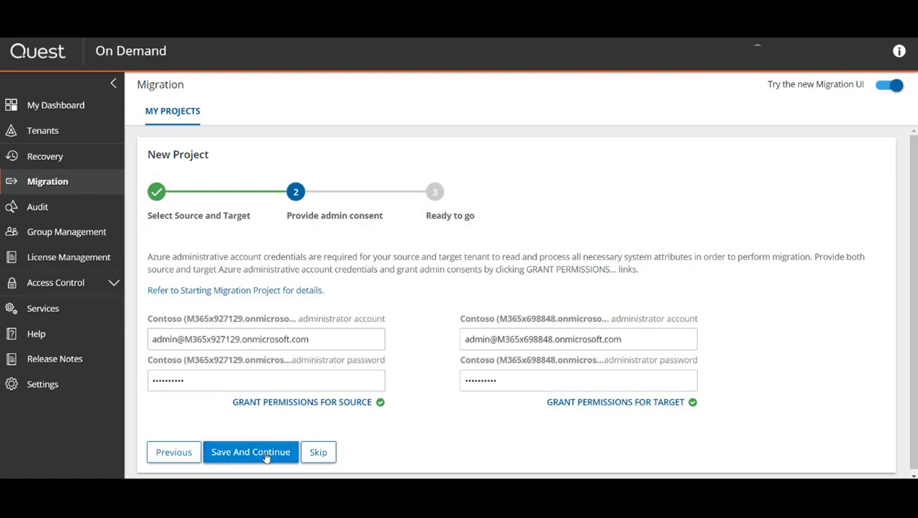
left_click(266, 454)
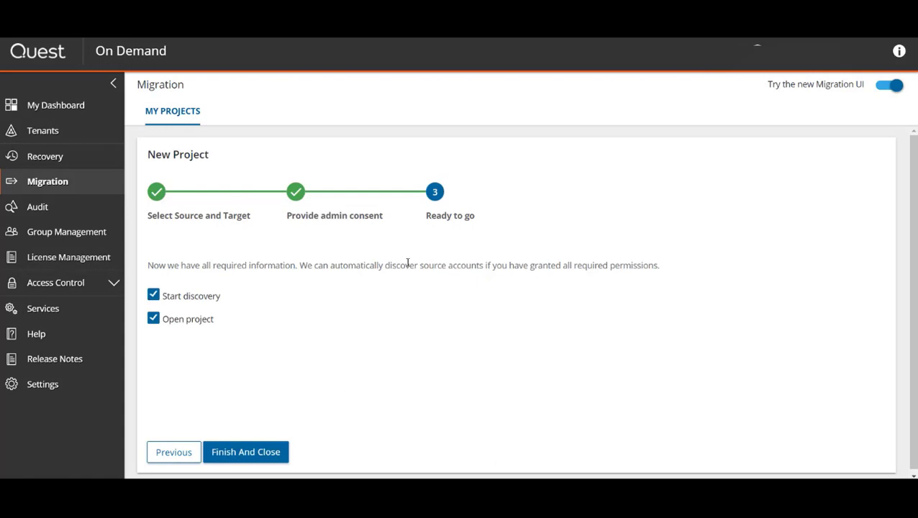
left_click(154, 296)
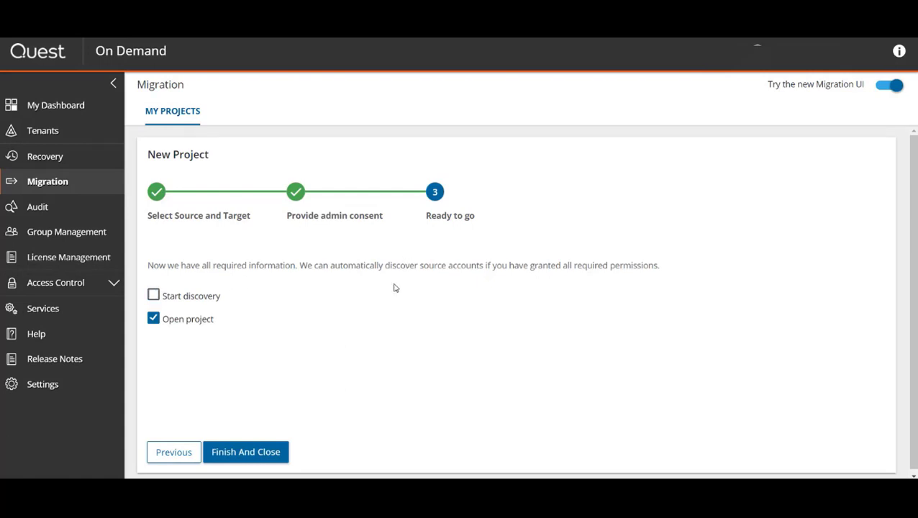
Finish the Contoso → Contoso project and go to its empty Accounts and User Data page.
left_click(263, 453)
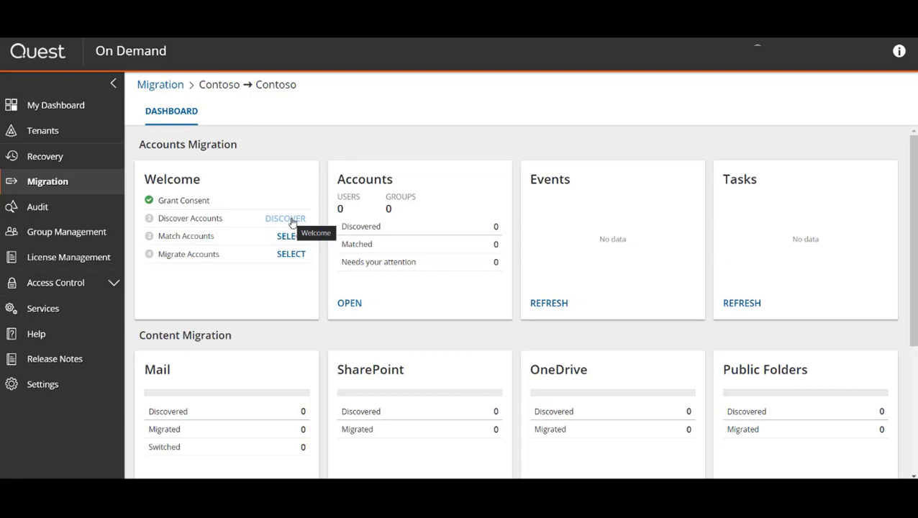
left_click(285, 218)
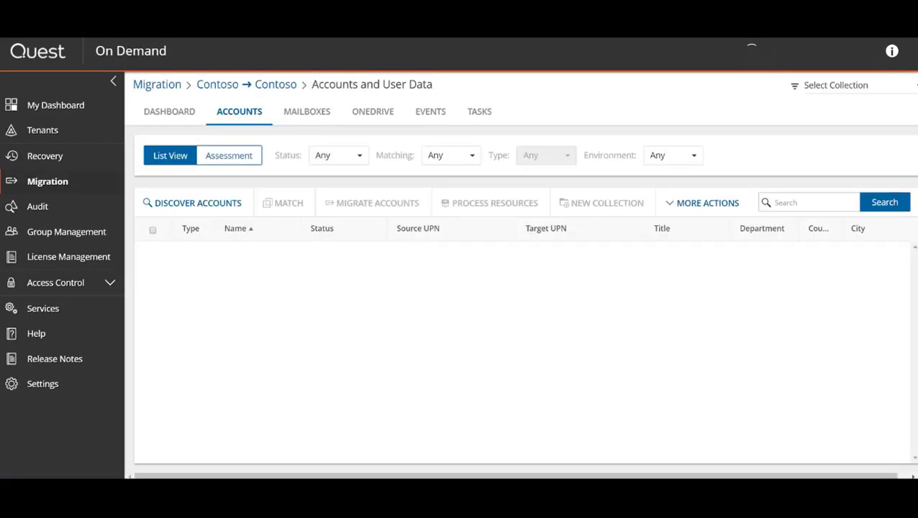
Run an immediate account discovery task and confirm it completed with 63 accounts discovered.
left_click(210, 204)
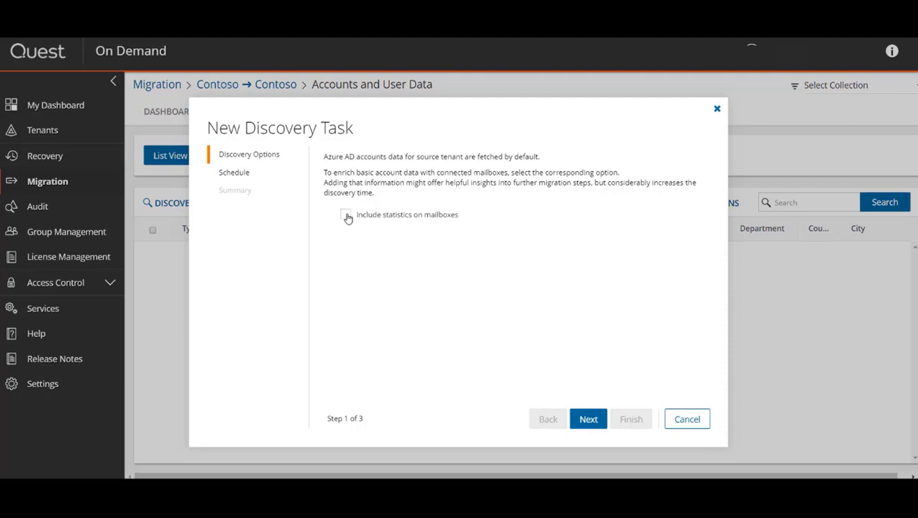
left_click(252, 176)
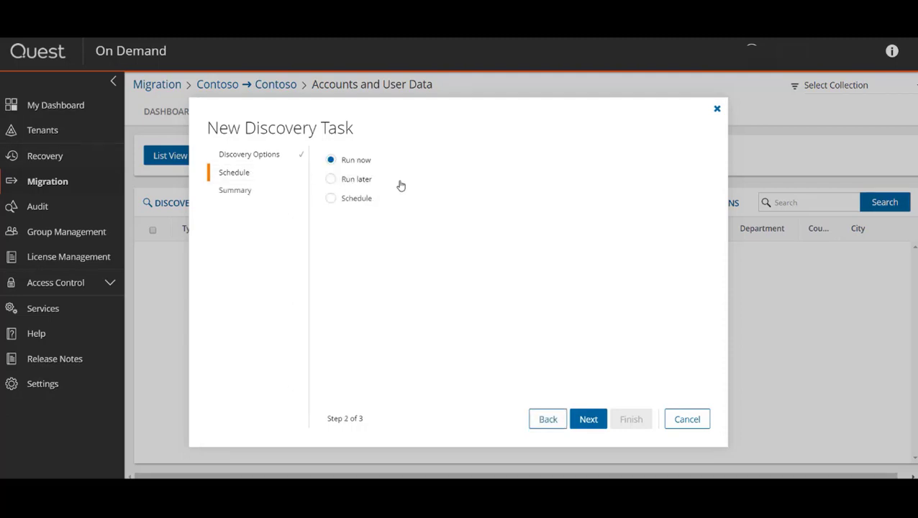
left_click(251, 192)
left_click(642, 419)
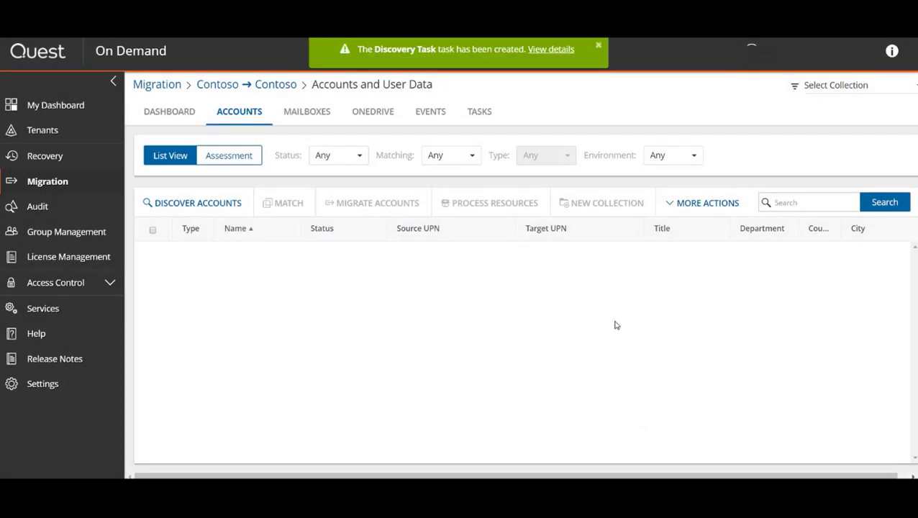
left_click(551, 50)
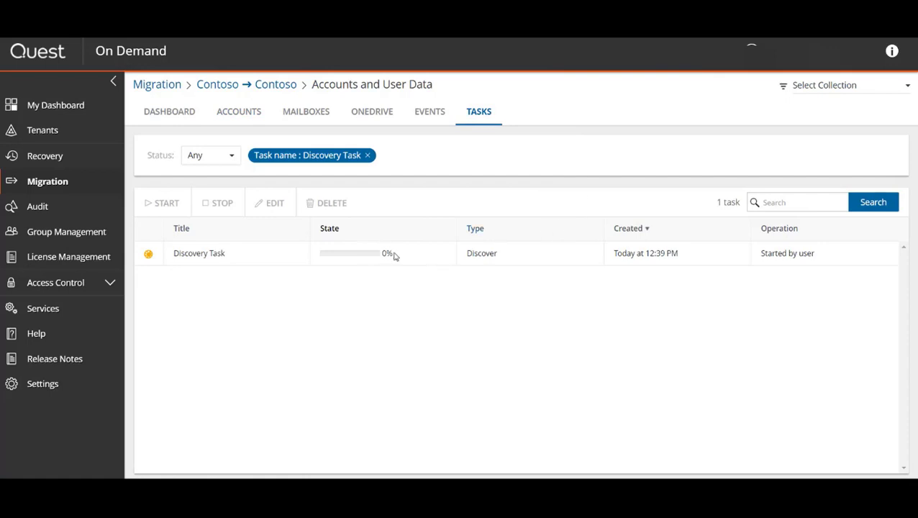
left_click(394, 256)
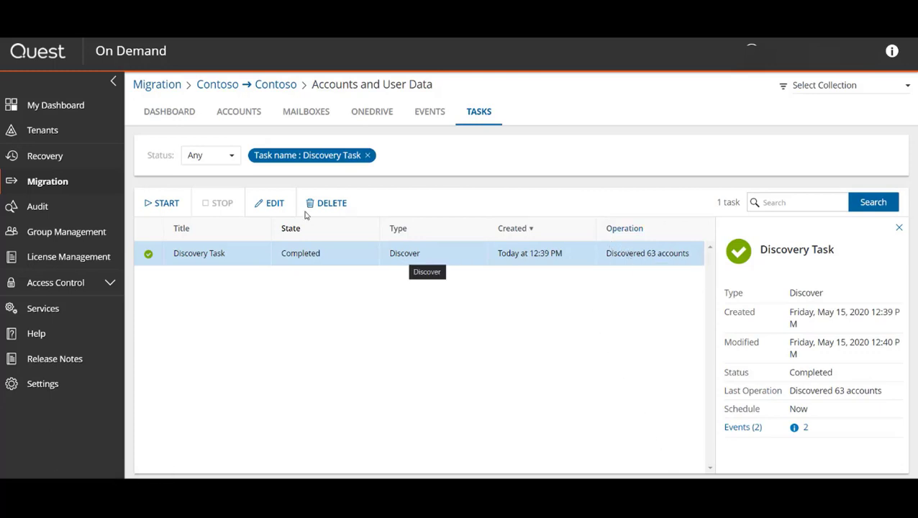
Select the Retail Manager account at the top of the 63 accounts, cancelling the new-collection dialog.
left_click(233, 114)
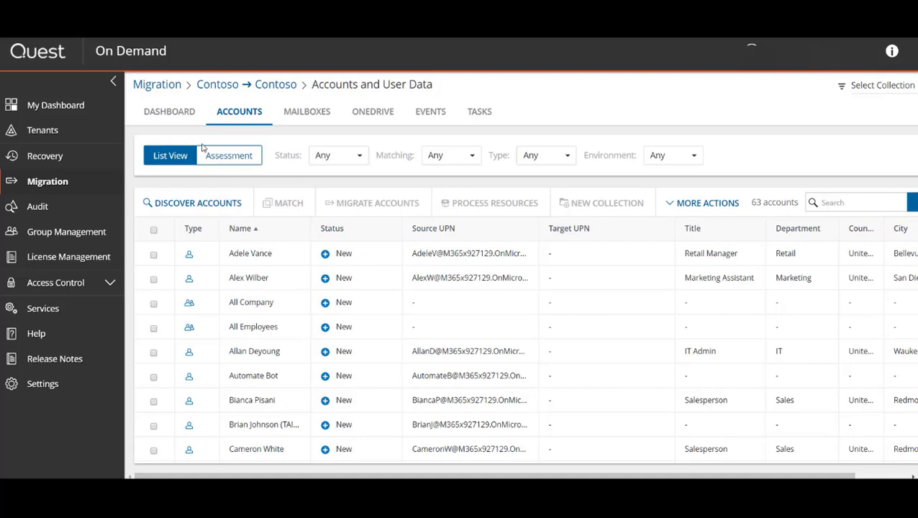
left_click(154, 256)
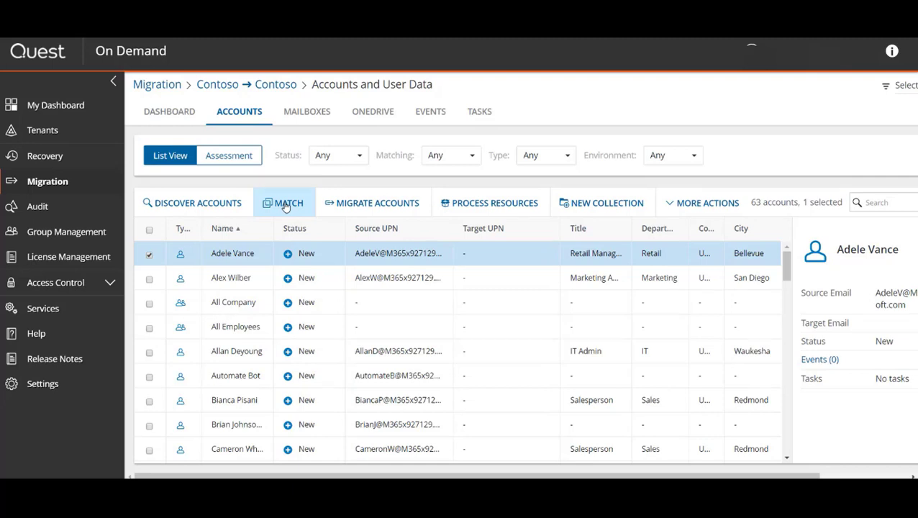
left_click(586, 212)
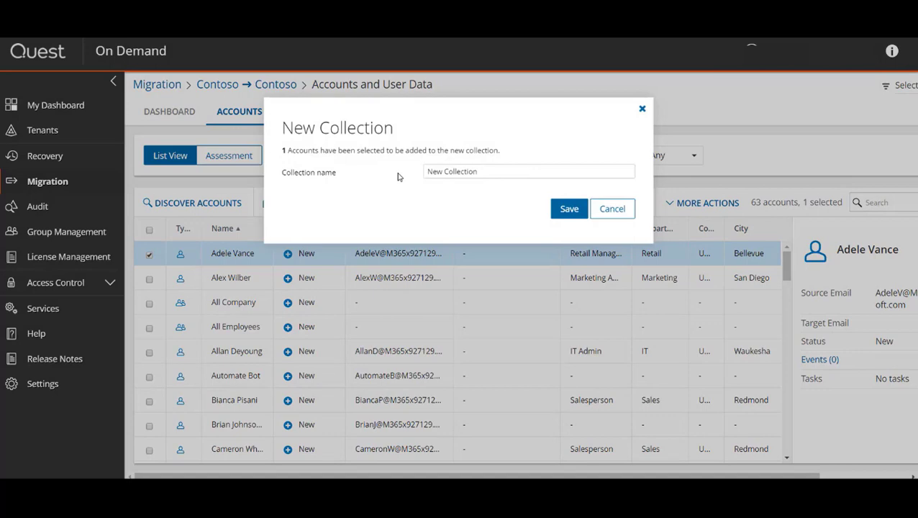
left_click(624, 213)
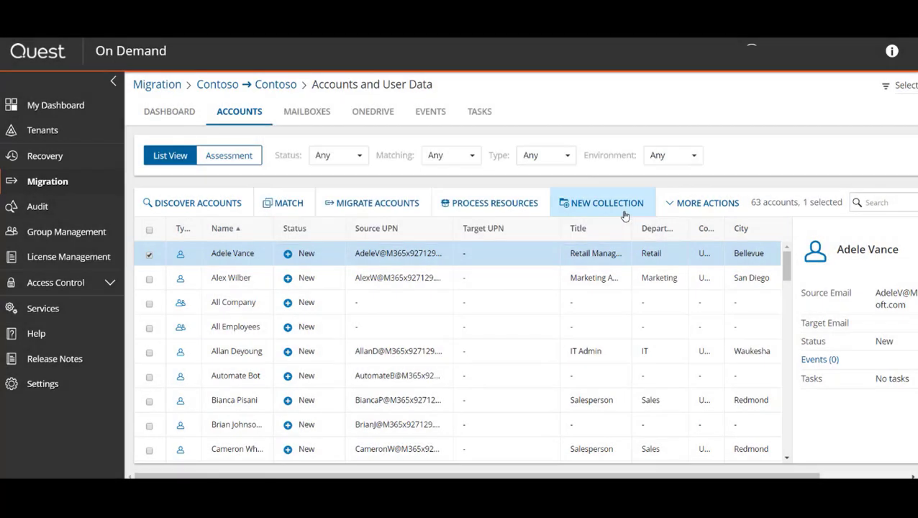
Create a run-now matching task for the Retail Manager account, matching displayName to displayName.
left_click(279, 202)
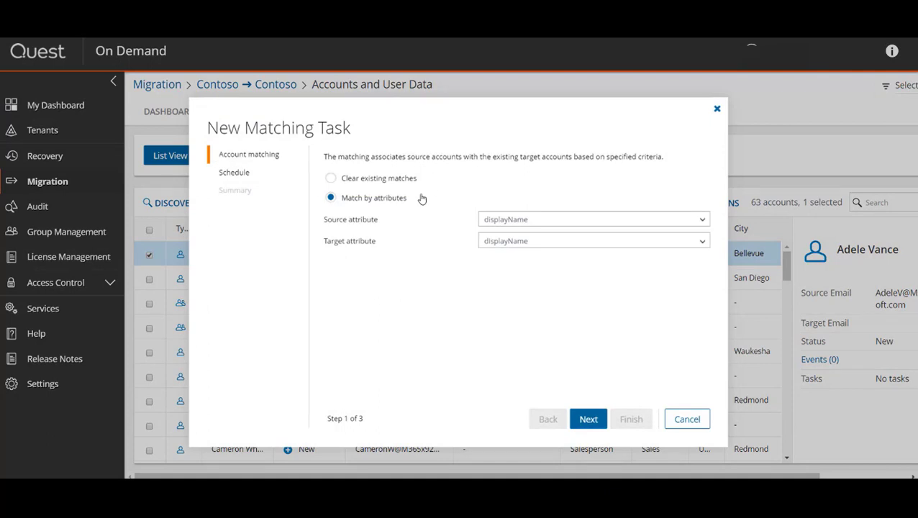
left_click(562, 220)
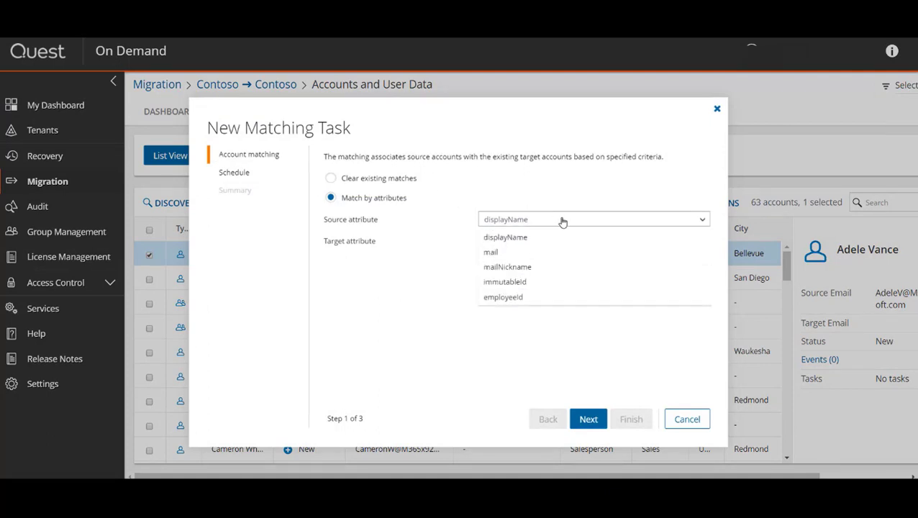
left_click(543, 335)
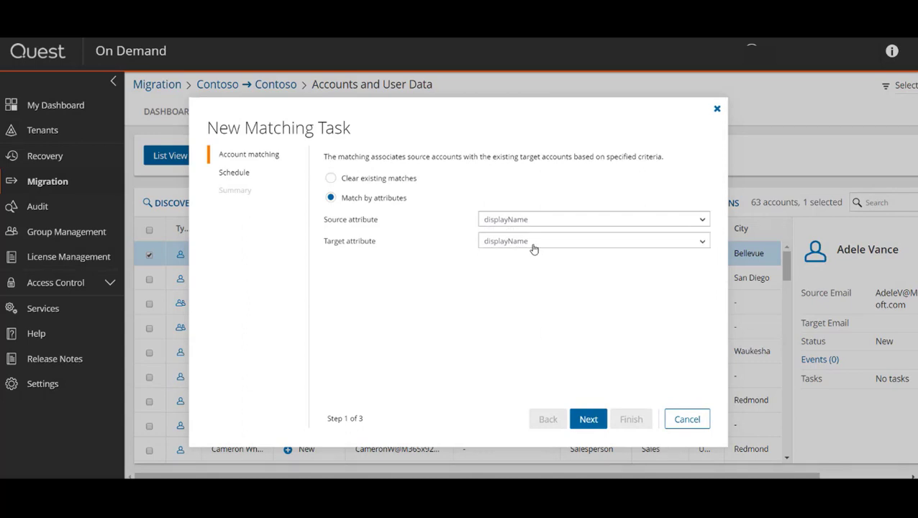
left_click(532, 246)
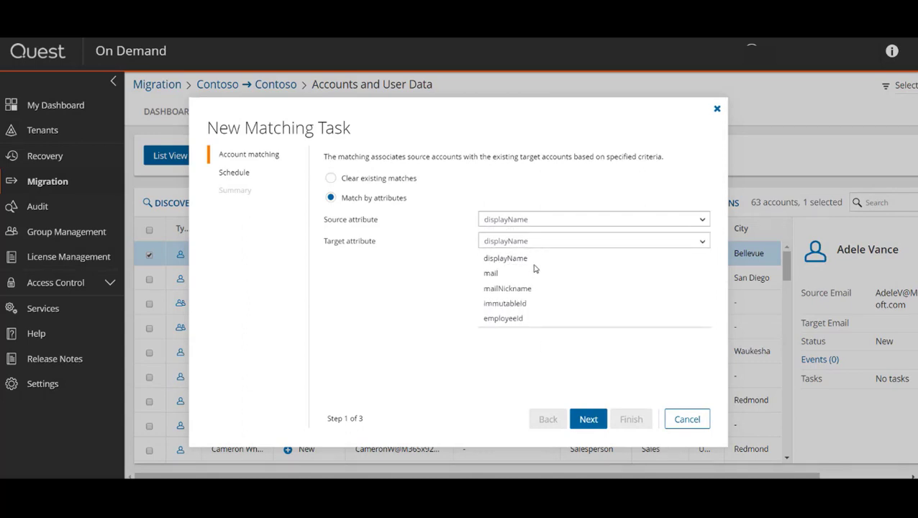
left_click(535, 354)
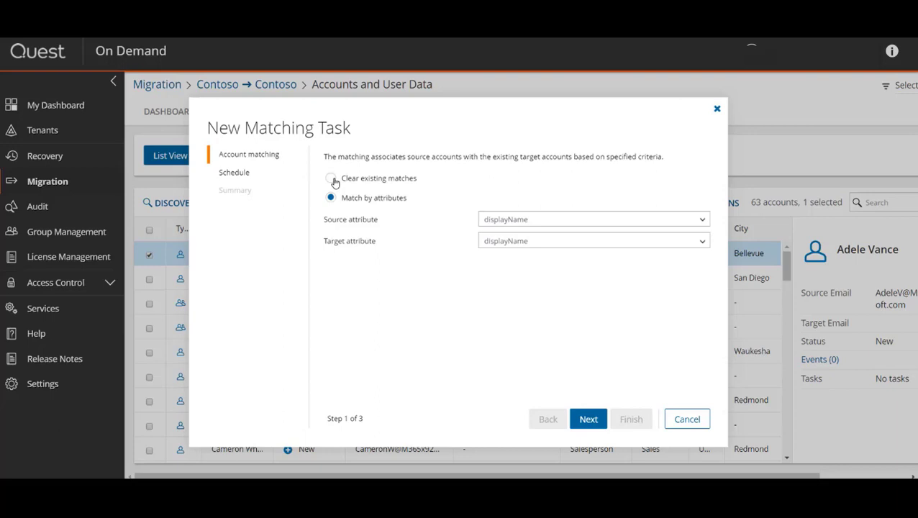
left_click(240, 176)
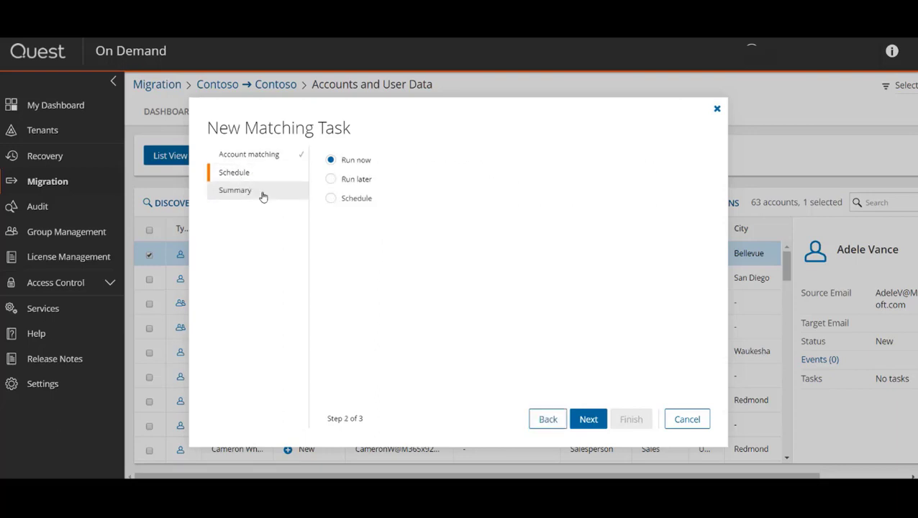
left_click(239, 193)
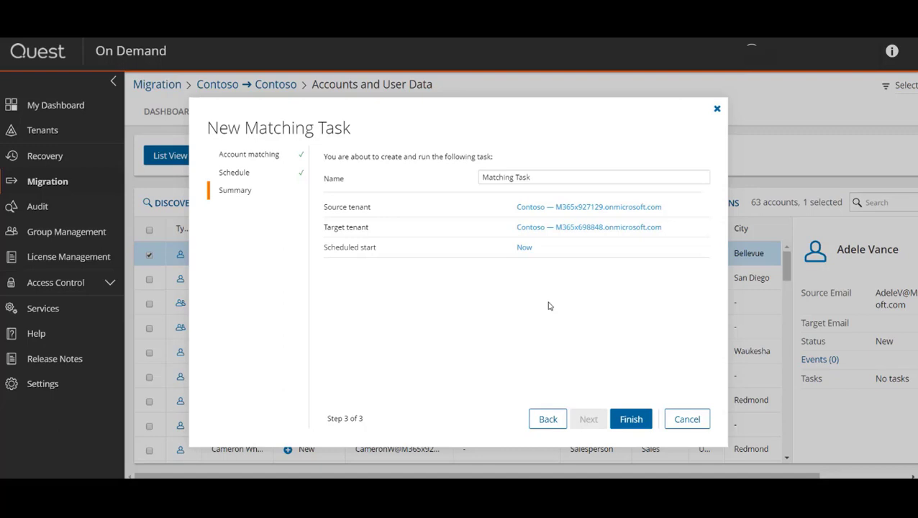
left_click(633, 417)
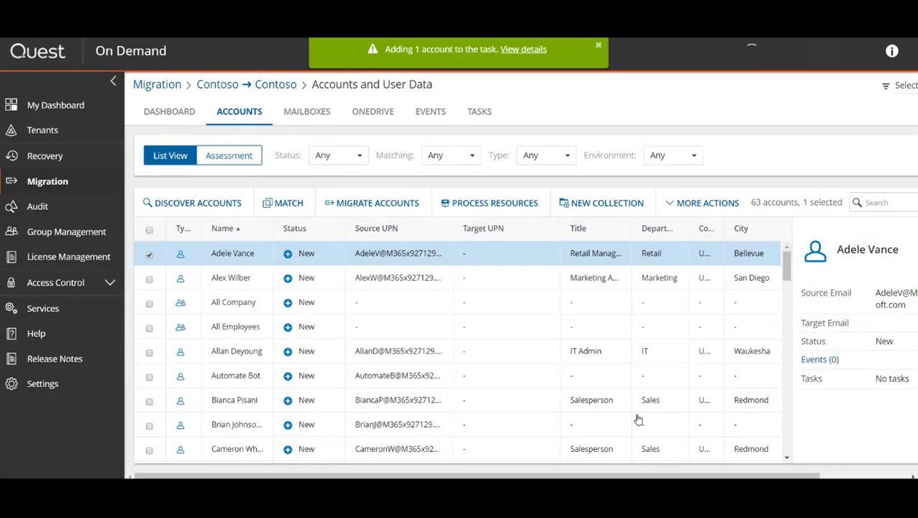
Confirm the Matching Task is Completed, then reselect the Retail Manager account in the accounts list.
left_click(525, 50)
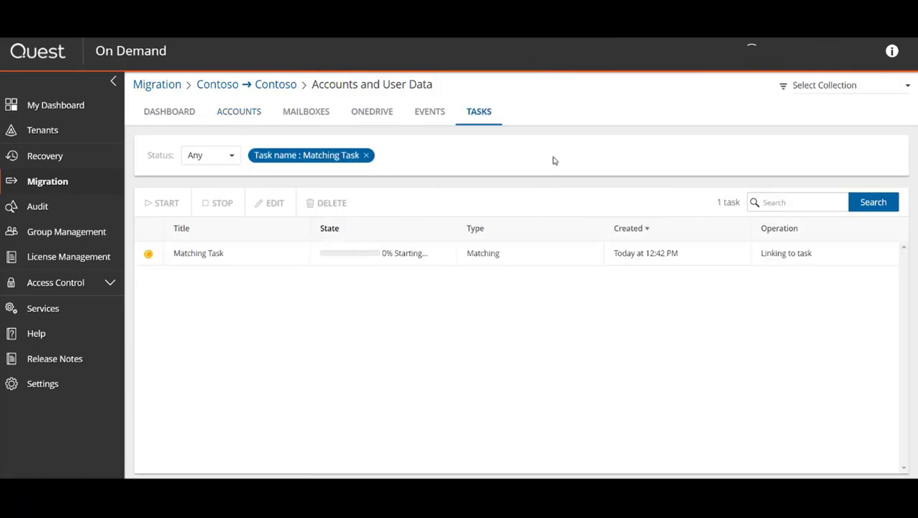
left_click(405, 253)
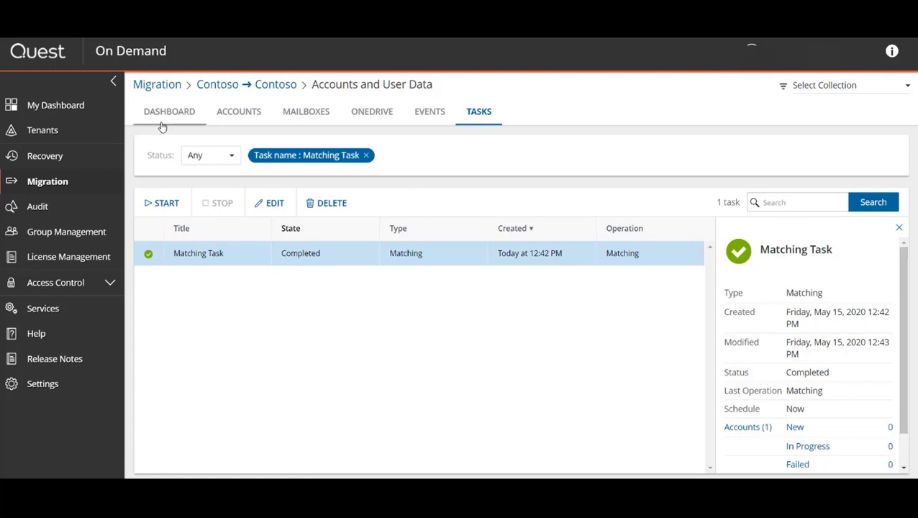
left_click(238, 115)
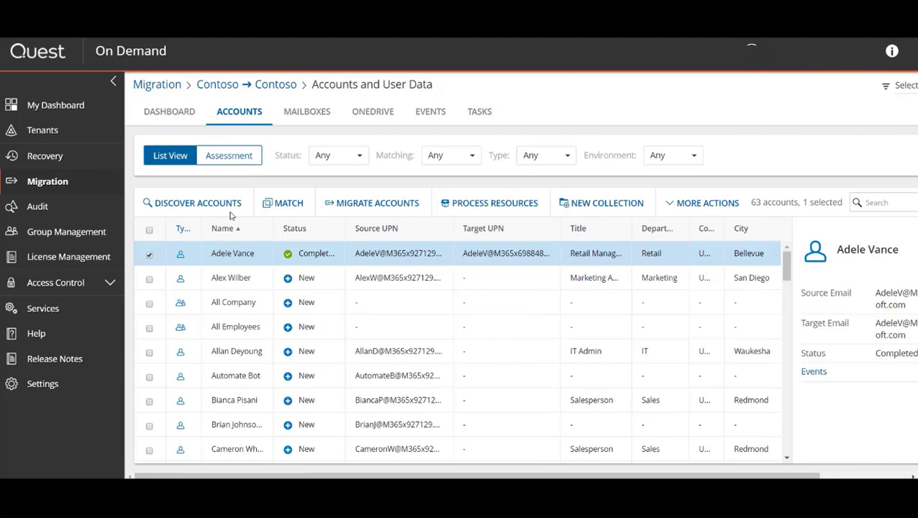
left_click(154, 254)
Create a run-now migration task for the Retail Manager account into the custom target domain.
left_click(389, 207)
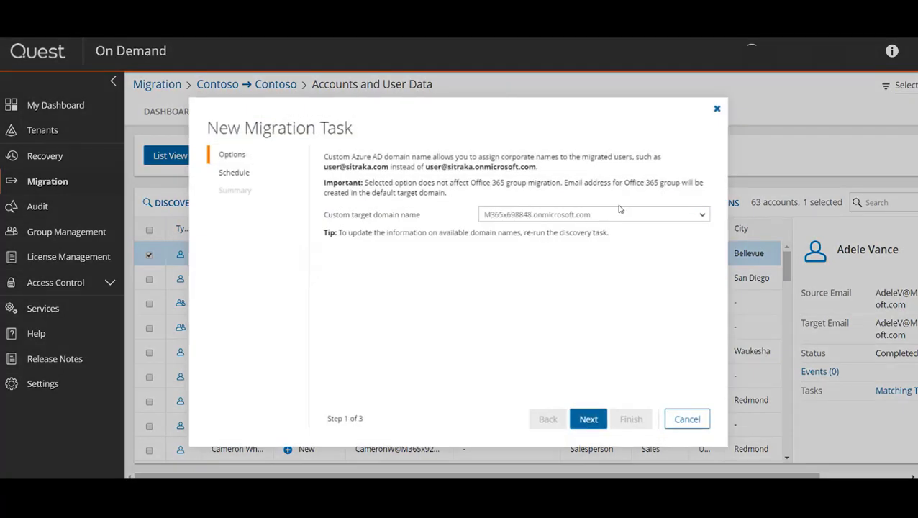
left_click(593, 426)
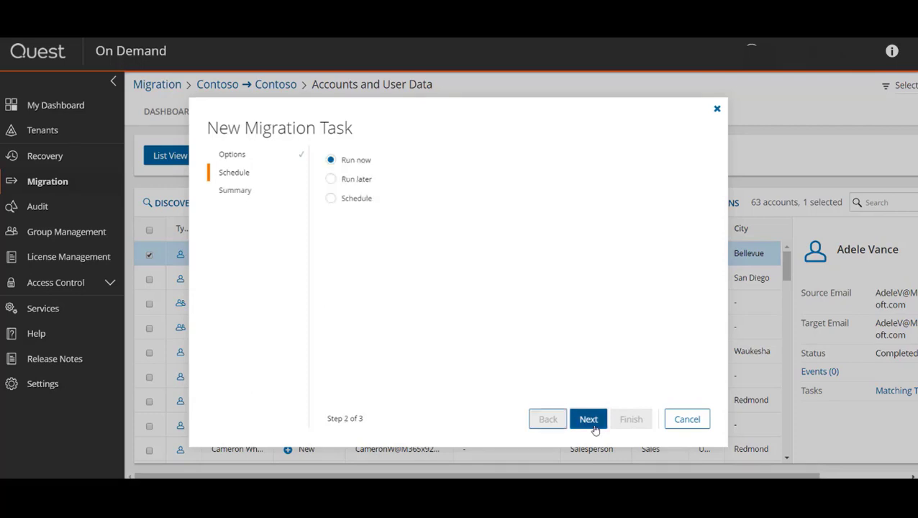
left_click(594, 427)
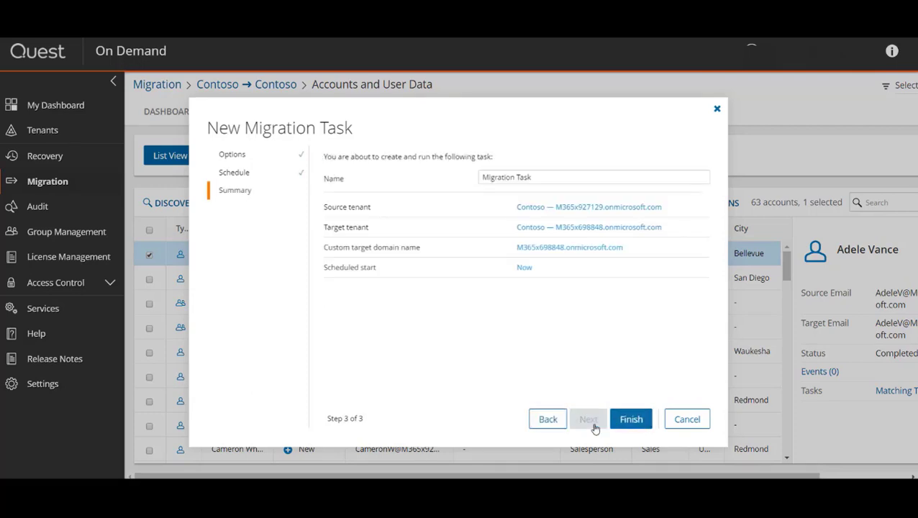
left_click(630, 419)
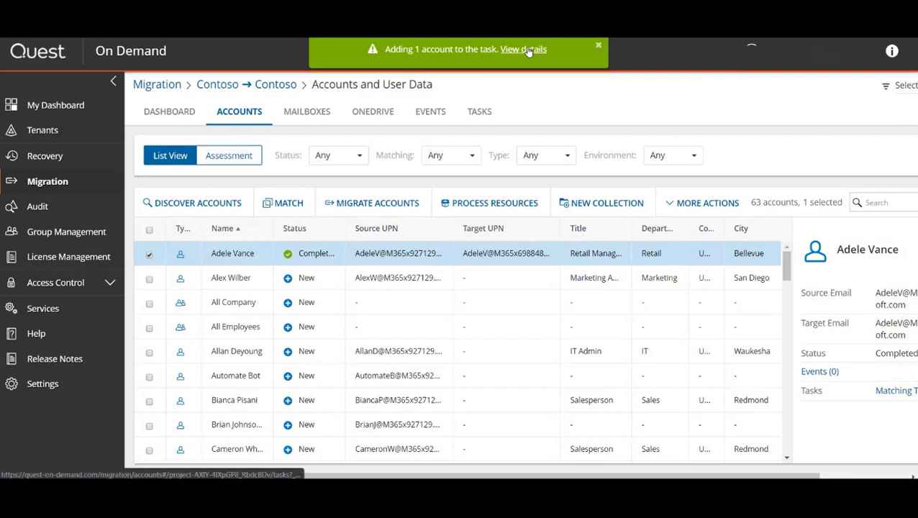
left_click(524, 49)
Verify the Migration Task is Completed, then reselect the Retail Manager account in the accounts list.
left_click(494, 254)
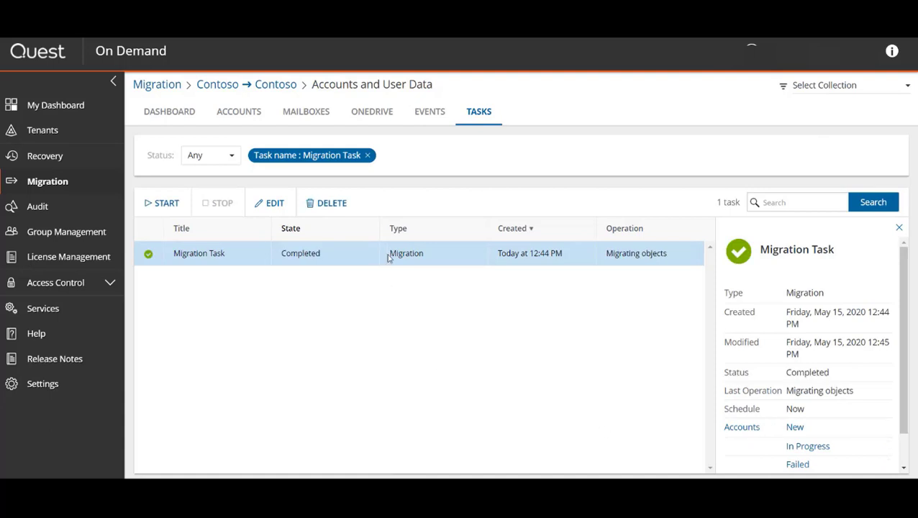
left_click(245, 114)
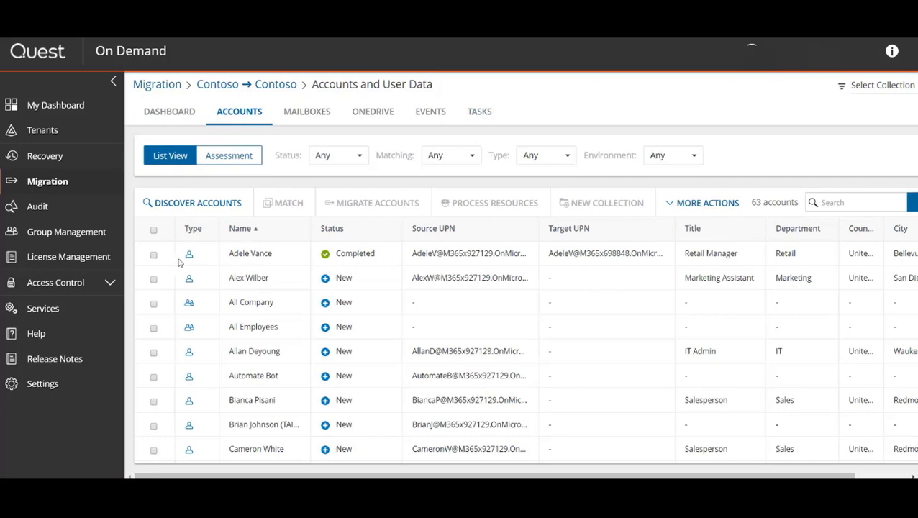
left_click(153, 255)
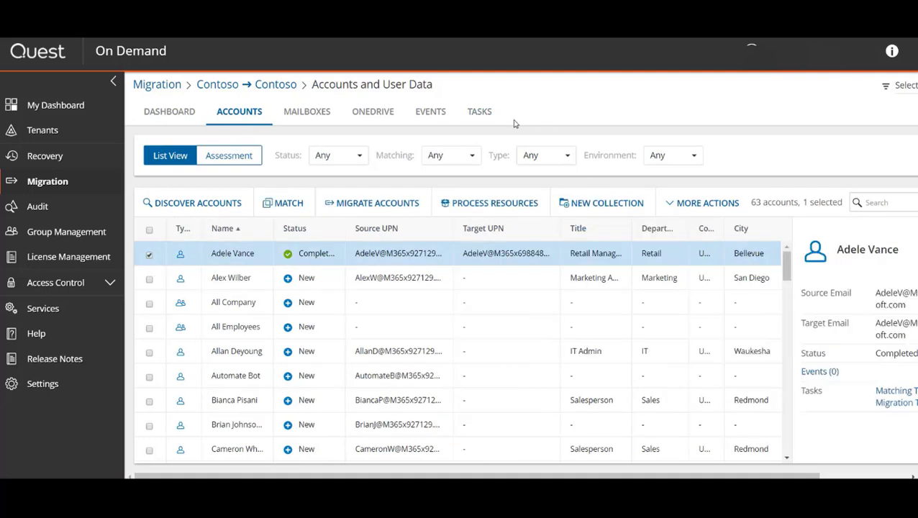
Select the Retail Manager's mailbox at the top of the 27-mailbox list.
left_click(318, 114)
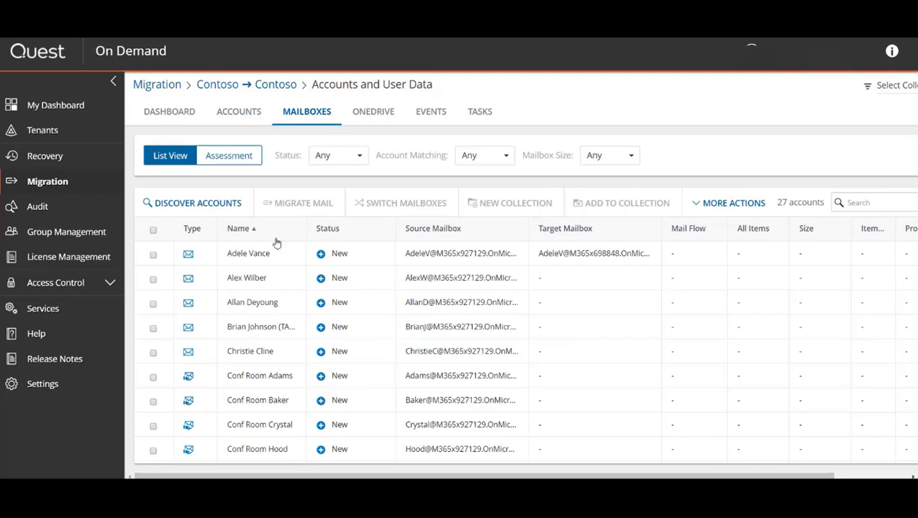
left_click(153, 256)
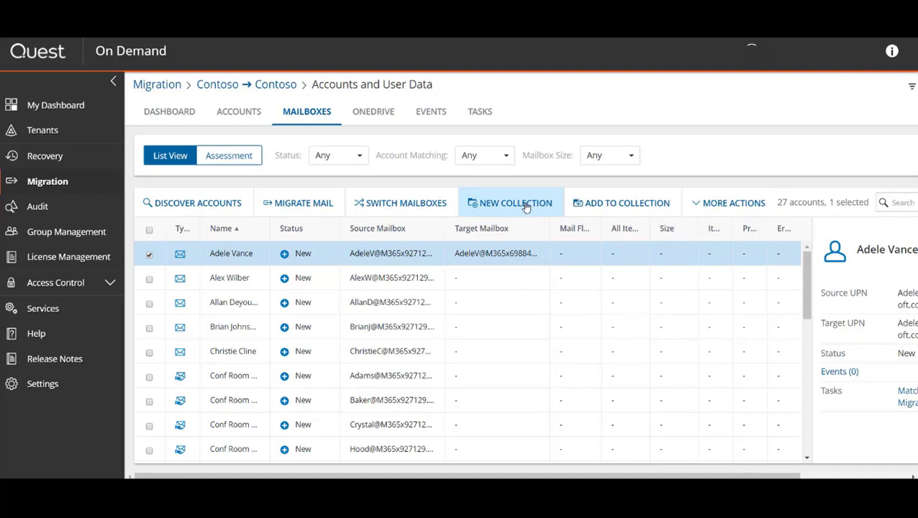
Start a new mail migration task using the Office 365 Enterprise E3 licensing plan.
left_click(309, 205)
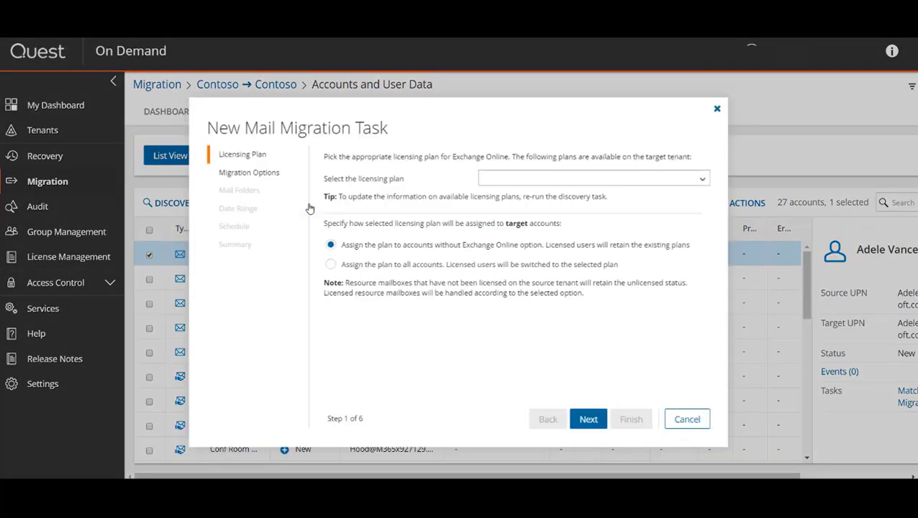
left_click(698, 180)
left_click(601, 212)
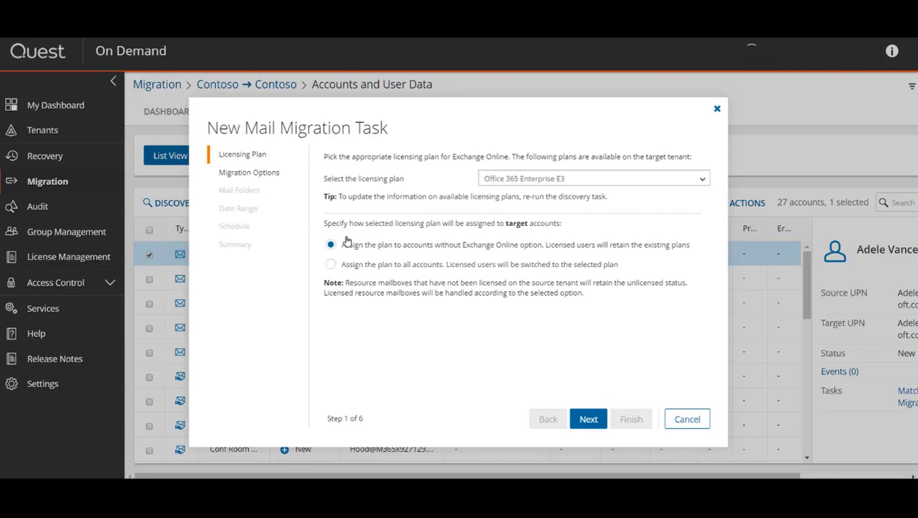
Keep default mail, calendar, contacts and tasks, all folders, no date range, starting now.
left_click(590, 420)
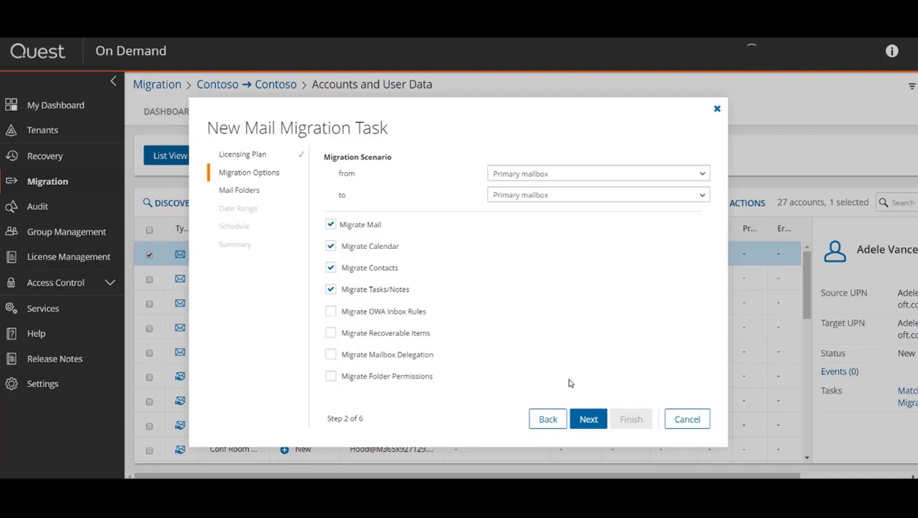
left_click(600, 426)
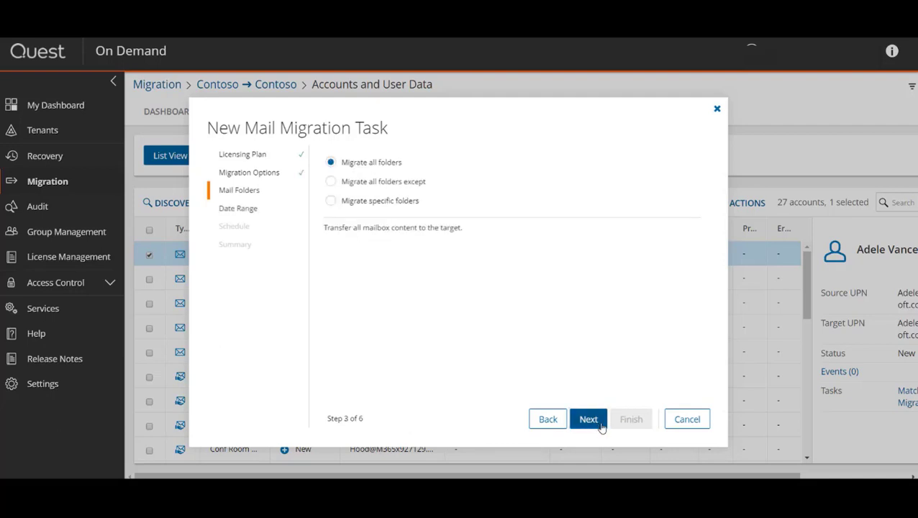
left_click(599, 425)
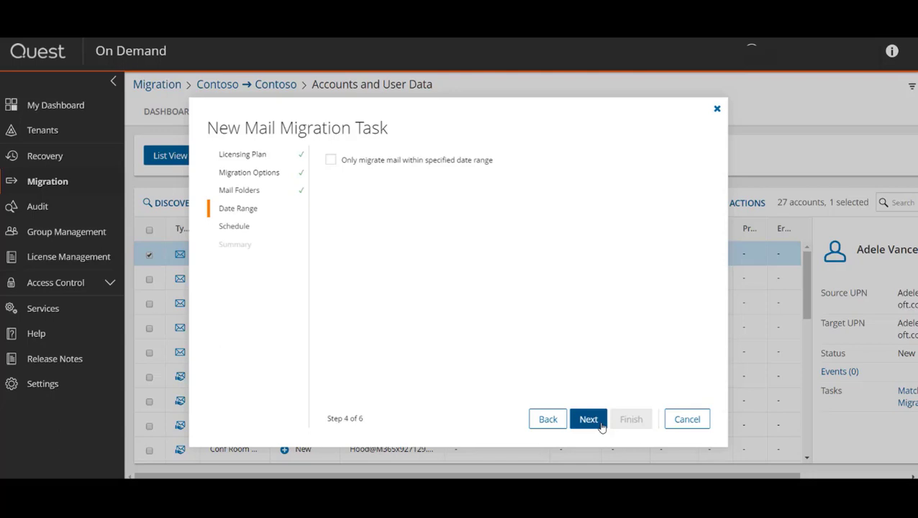
left_click(600, 426)
left_click(600, 426)
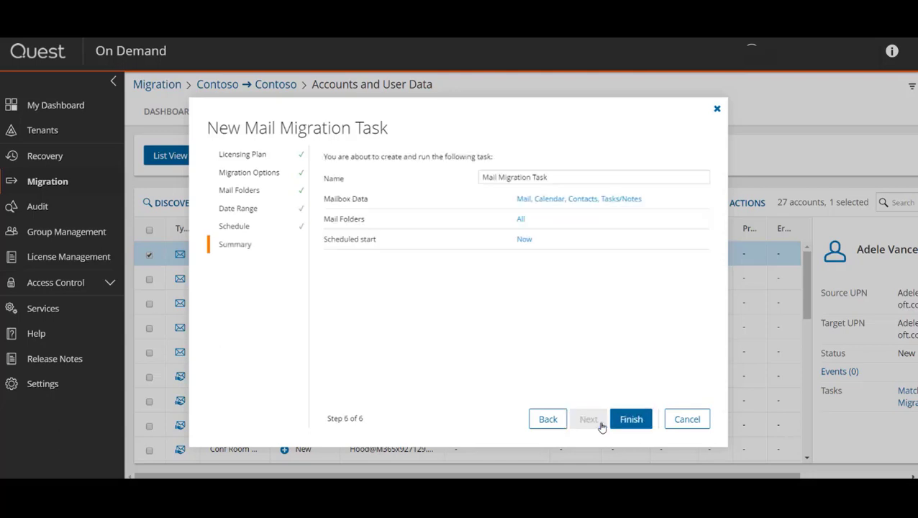
Run the mail migration, confirm the Mail Migration Task completed, and view the Completed mailbox.
left_click(627, 422)
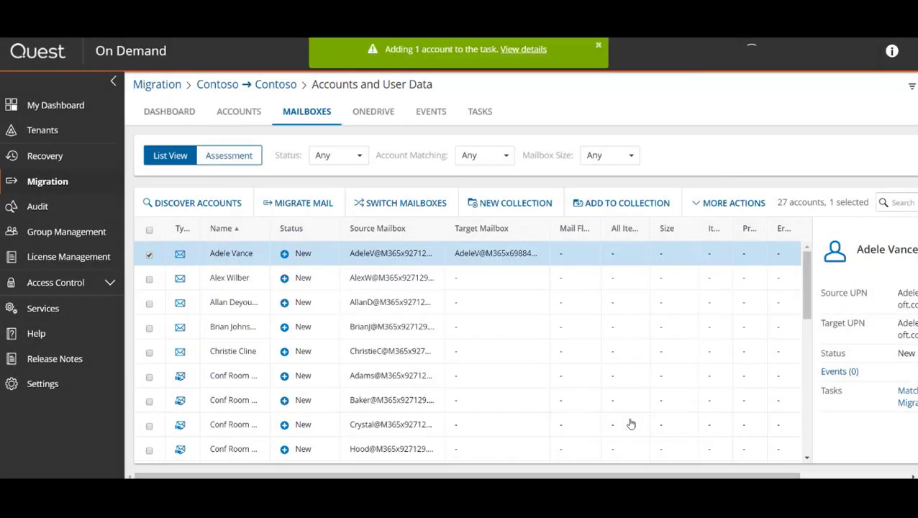
left_click(527, 50)
left_click(475, 254)
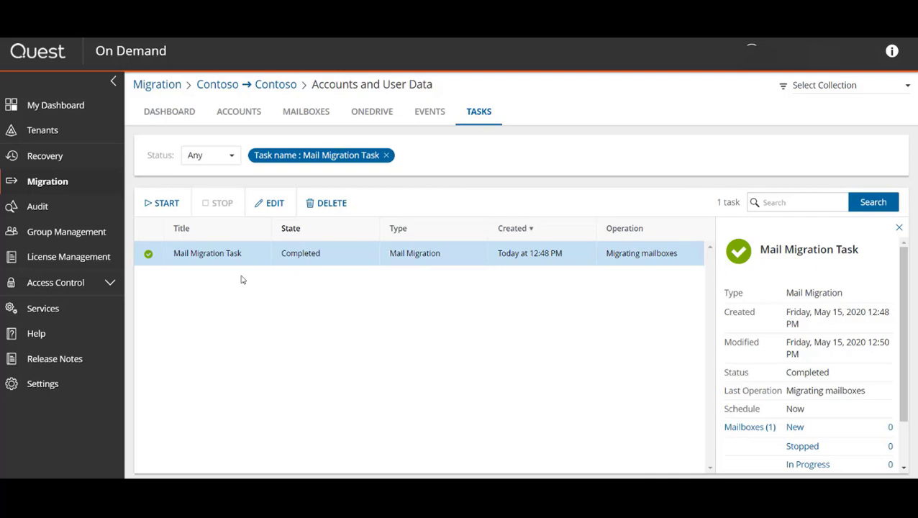
left_click(307, 113)
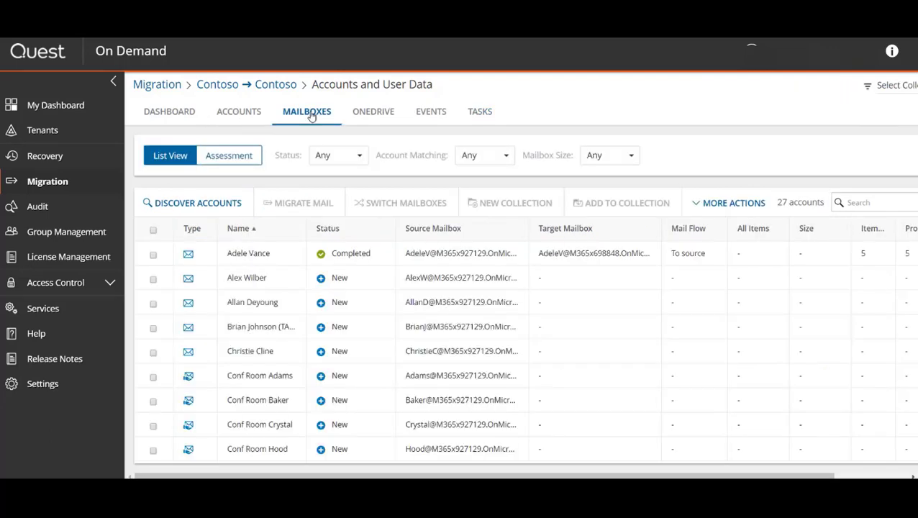